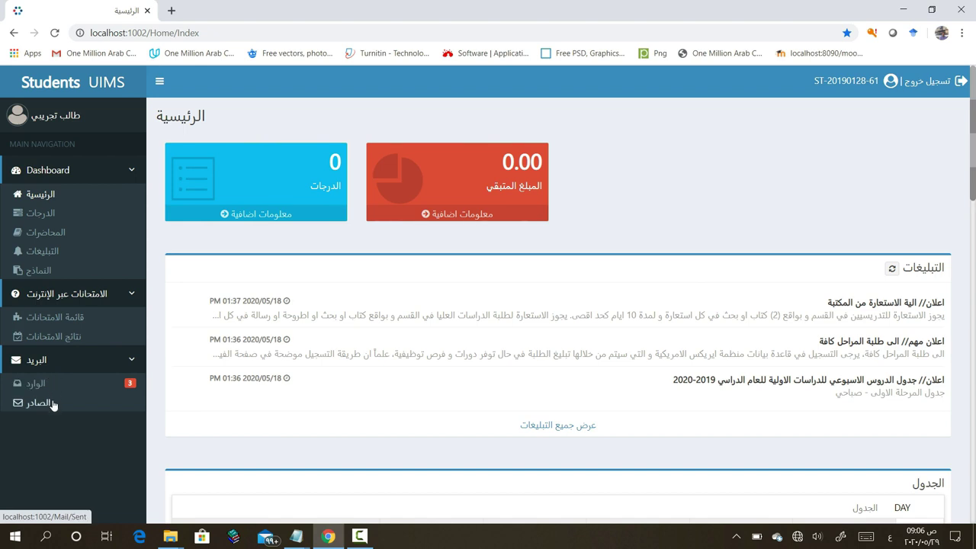
Open the mail inbox and look through the received messages, including their attachments and dates.
click(129, 171)
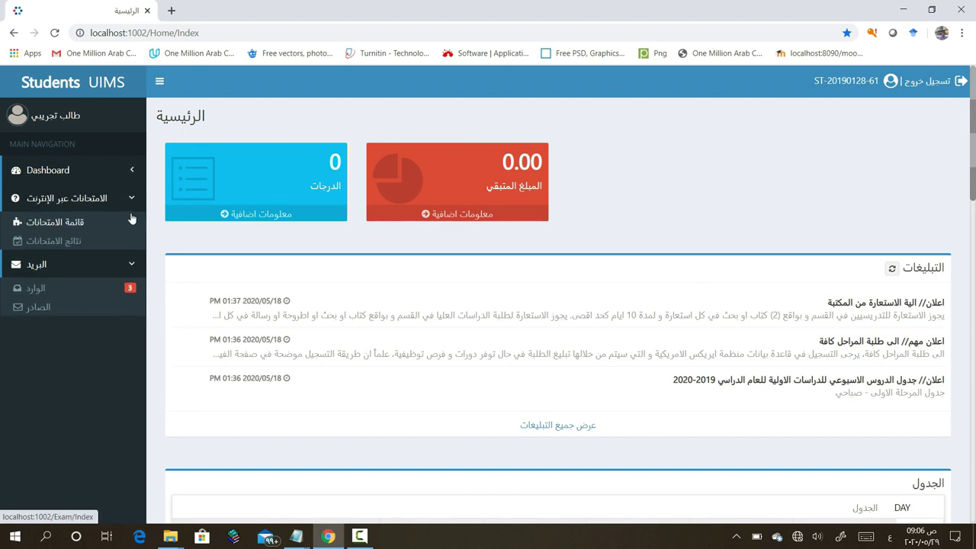
click(134, 205)
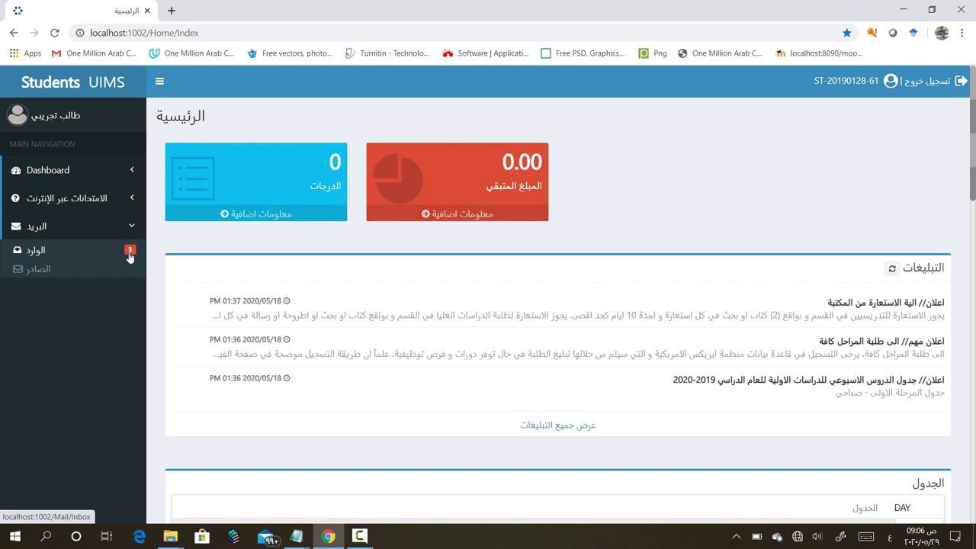
click(61, 254)
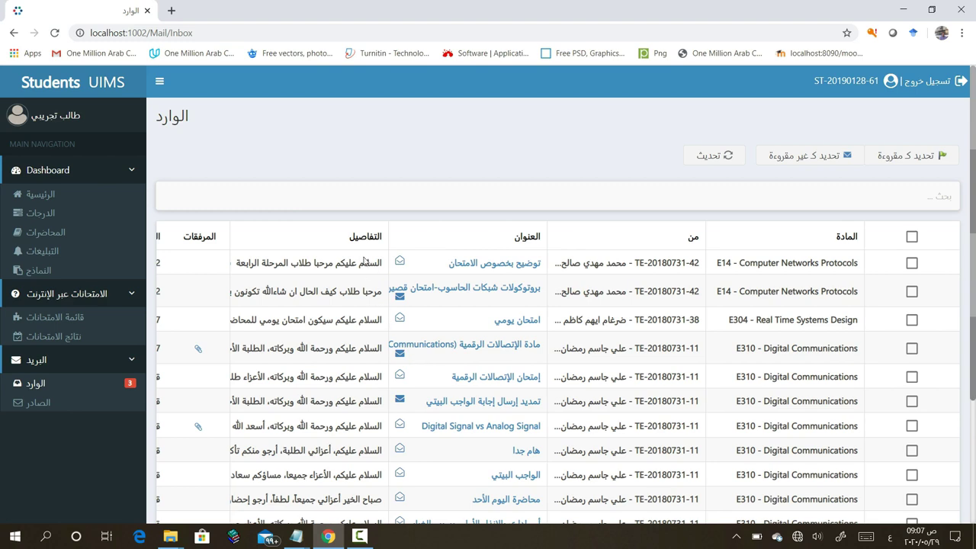
scroll(293, 457, down, 3)
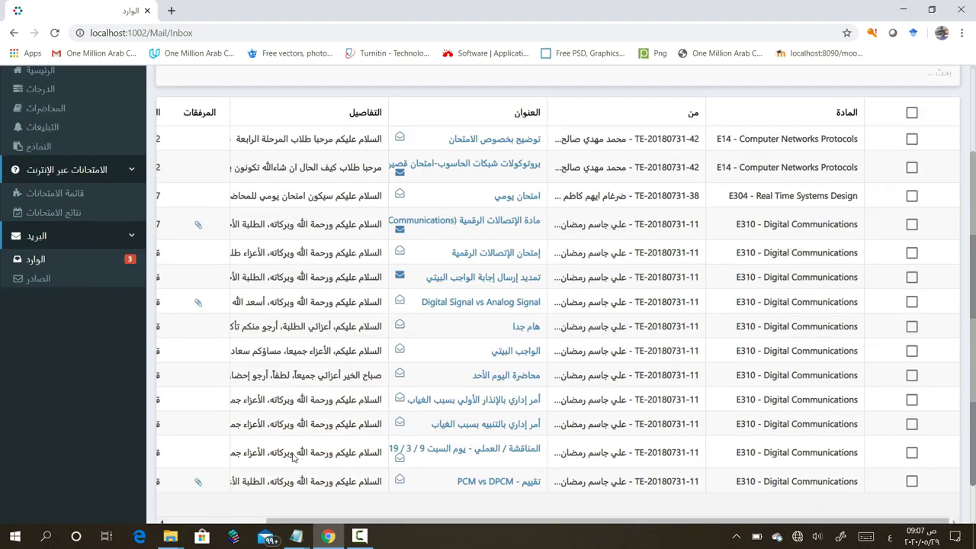
drag(288, 480, 208, 479)
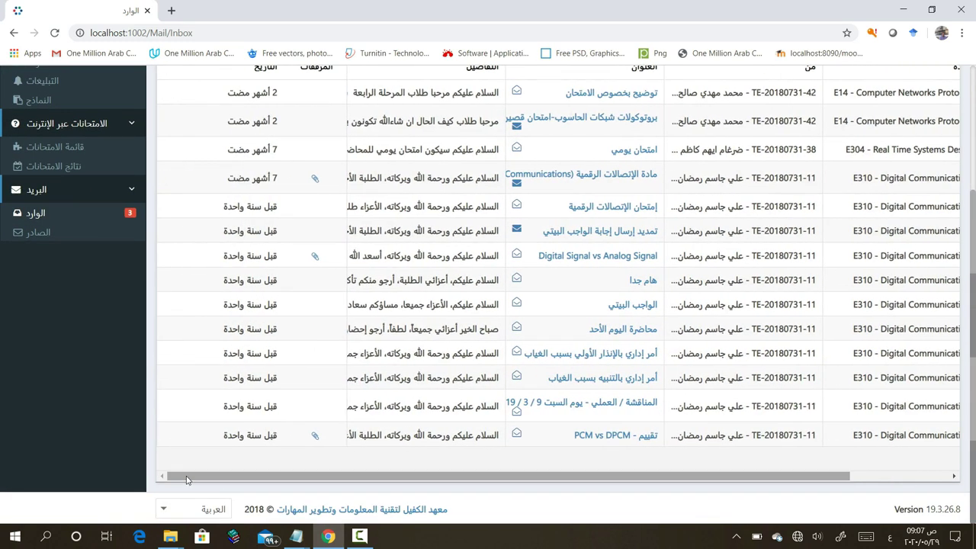
scroll(236, 292, up, 4)
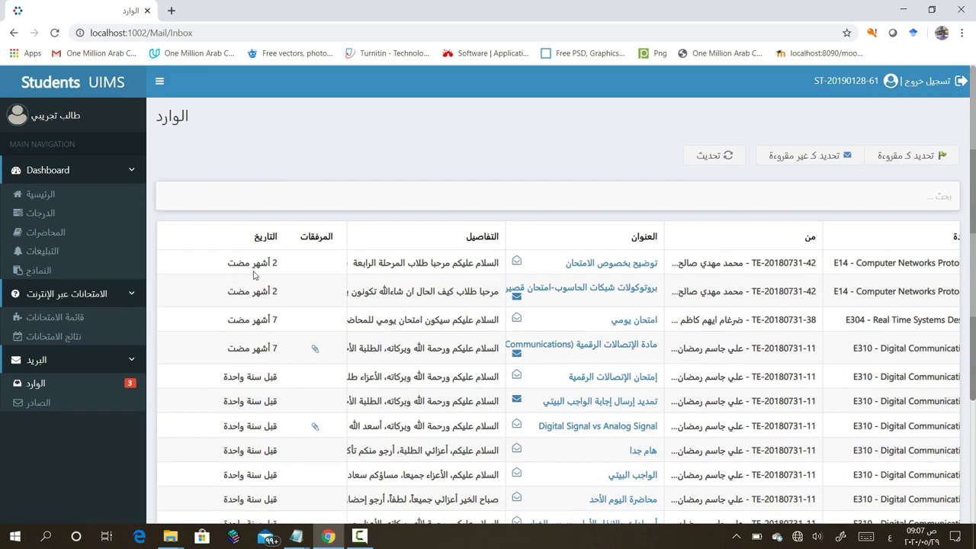
Read the two E14 - Computer Networks Protocols messages in full, returning to the inbox after each one.
click(631, 270)
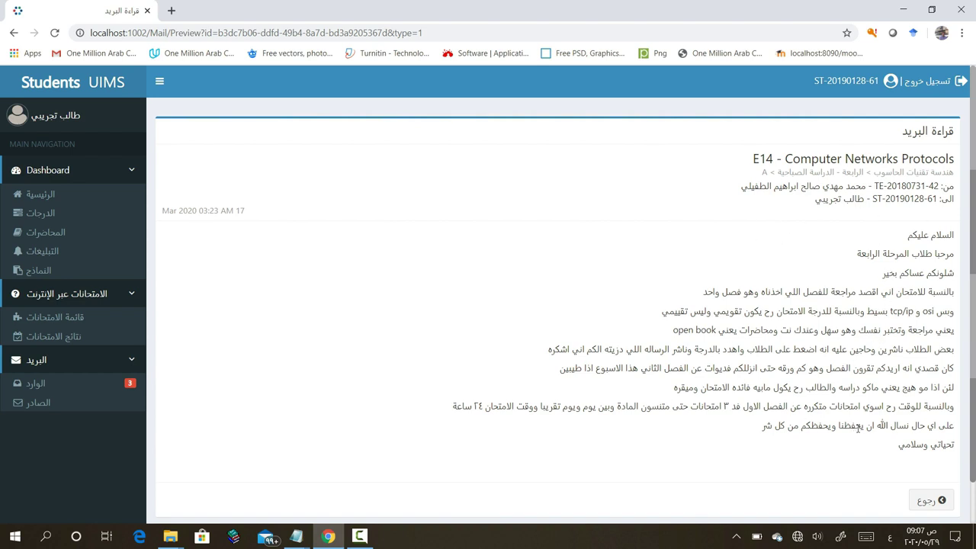
click(929, 500)
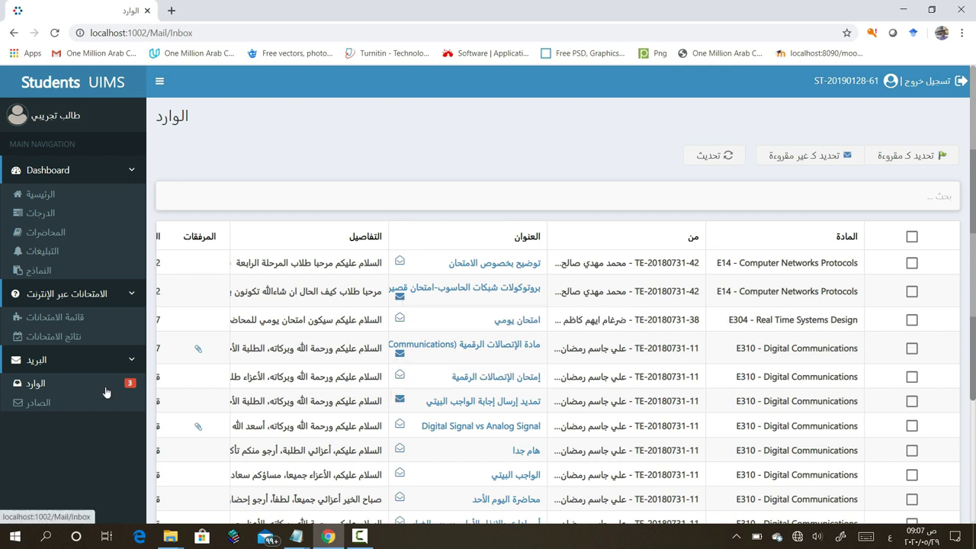
click(504, 294)
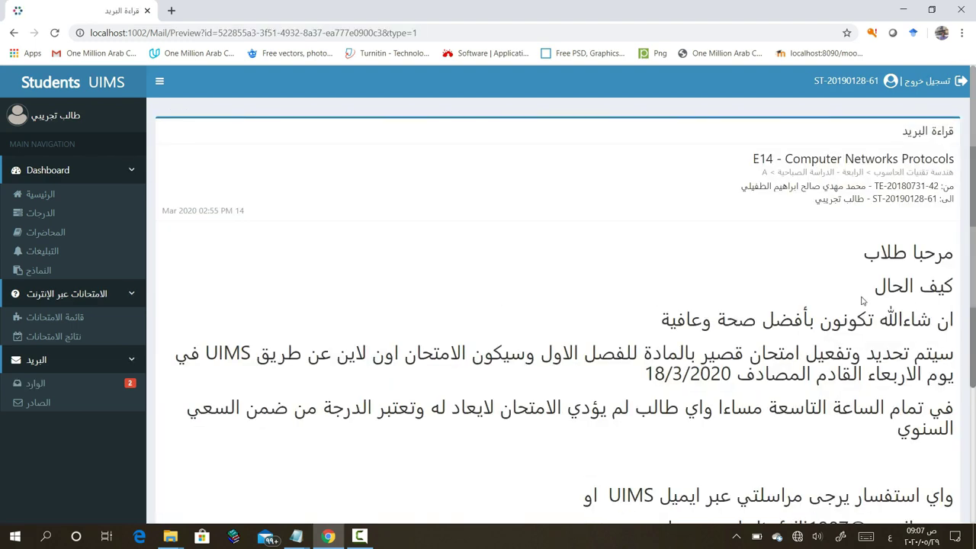
scroll(885, 404, down, 3)
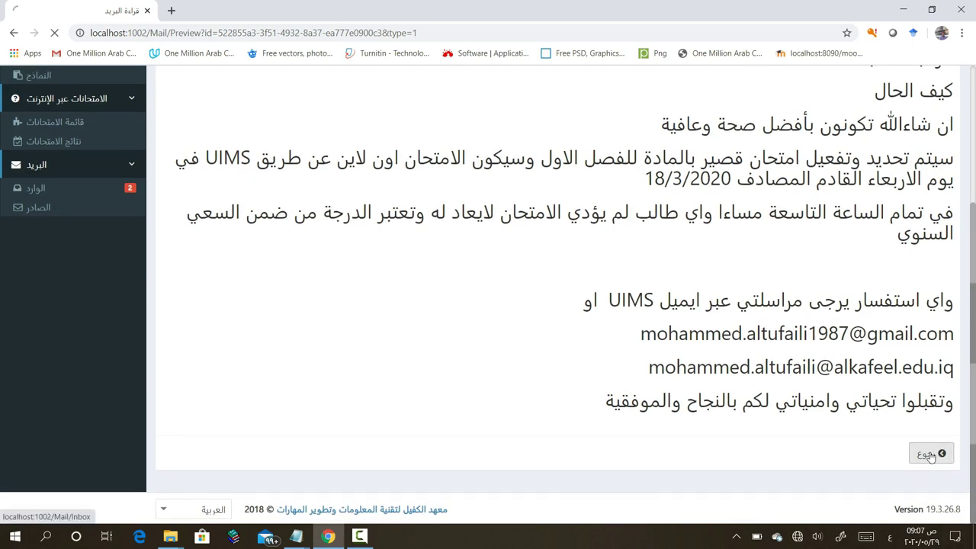
click(932, 453)
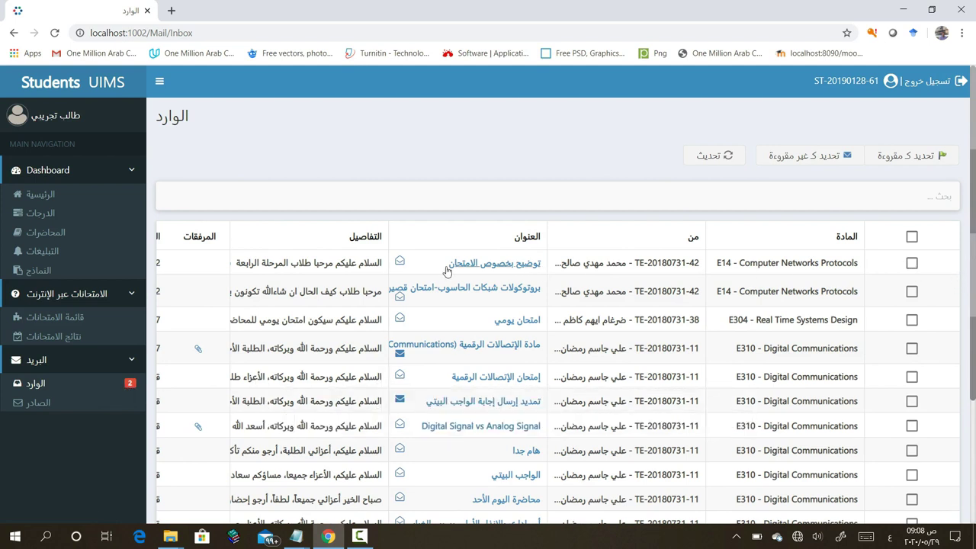
Mark the message "توضيح بخصوص الامتحان" as unread and restore it to read, confirming both changes.
click(912, 264)
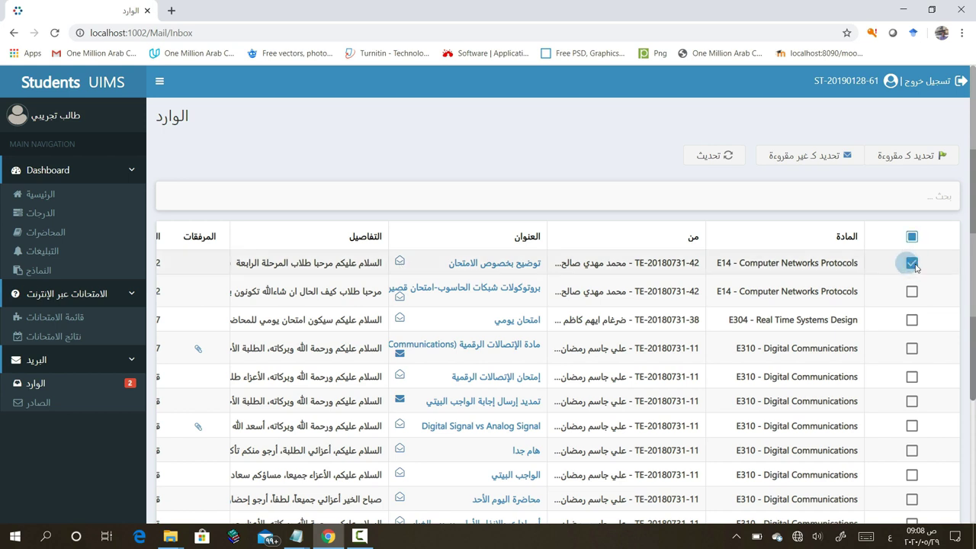
click(807, 162)
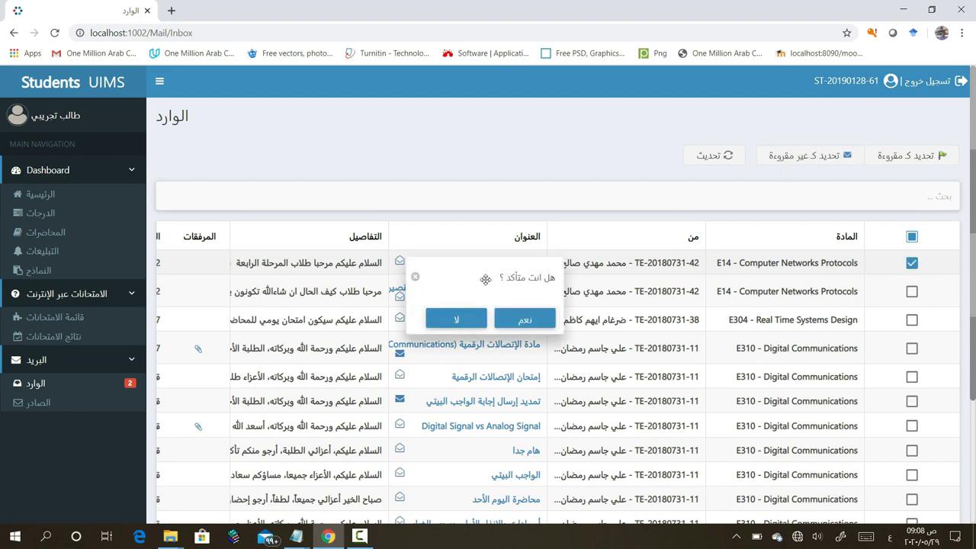
click(529, 321)
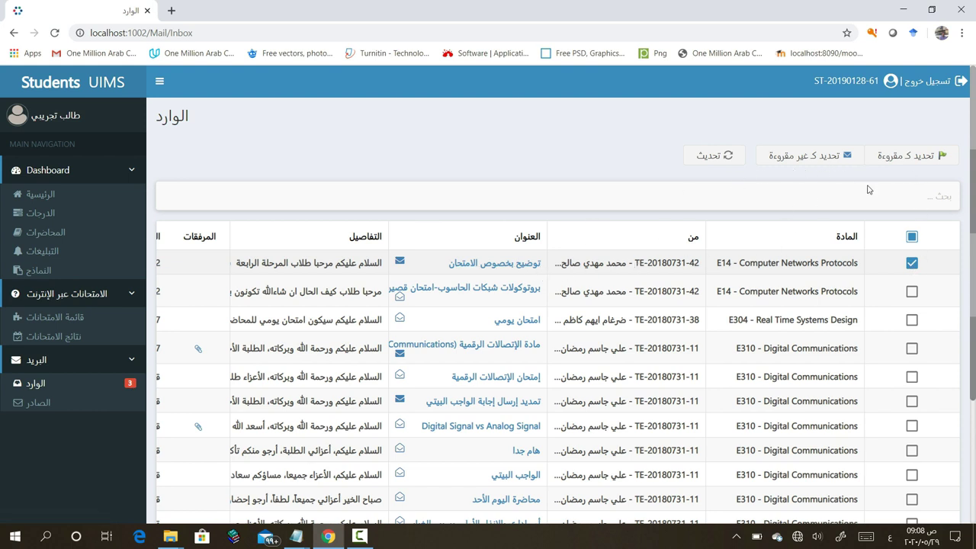
click(912, 160)
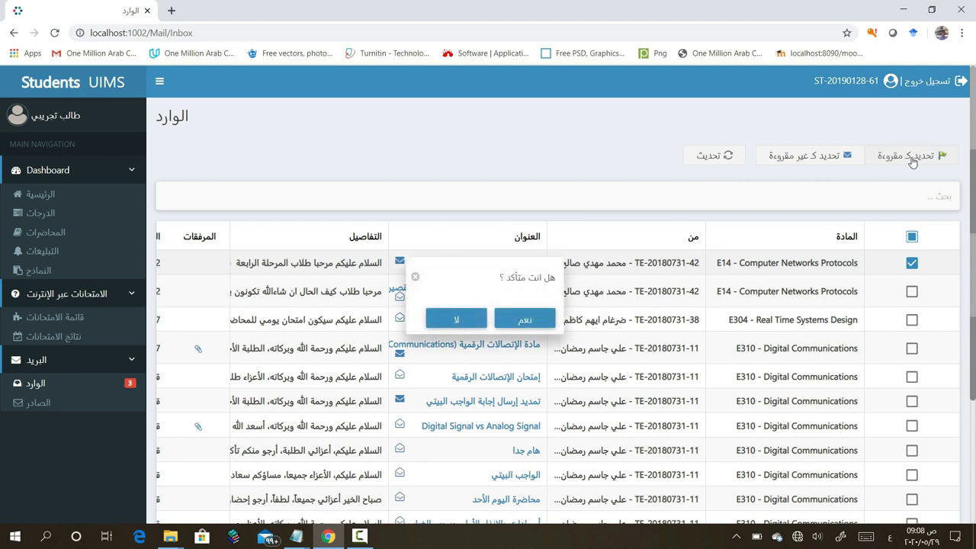
click(521, 323)
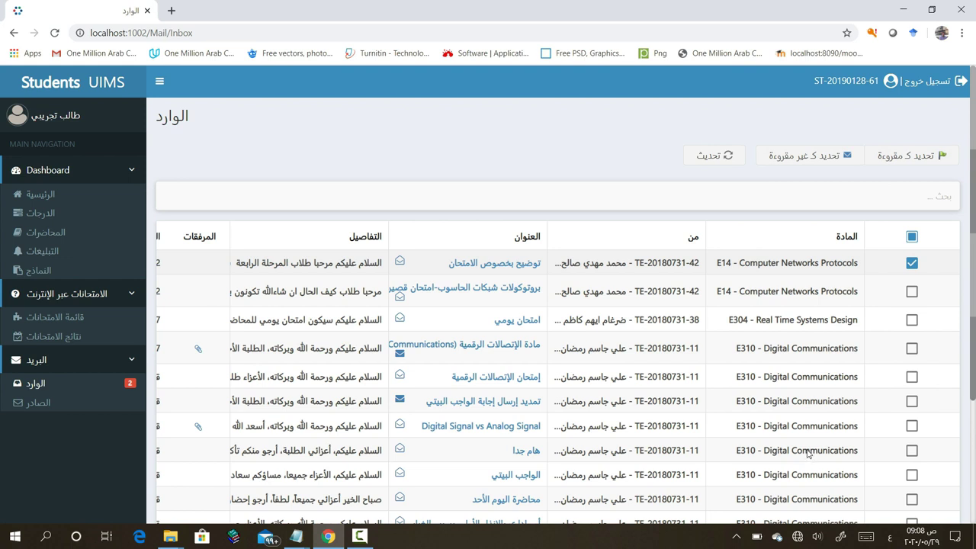
click(713, 197)
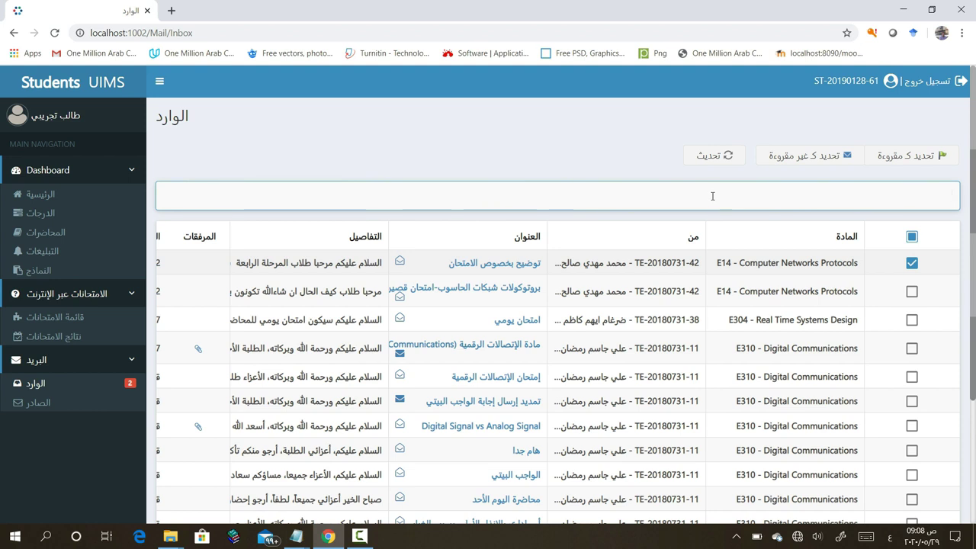
text(امتحان يومي)
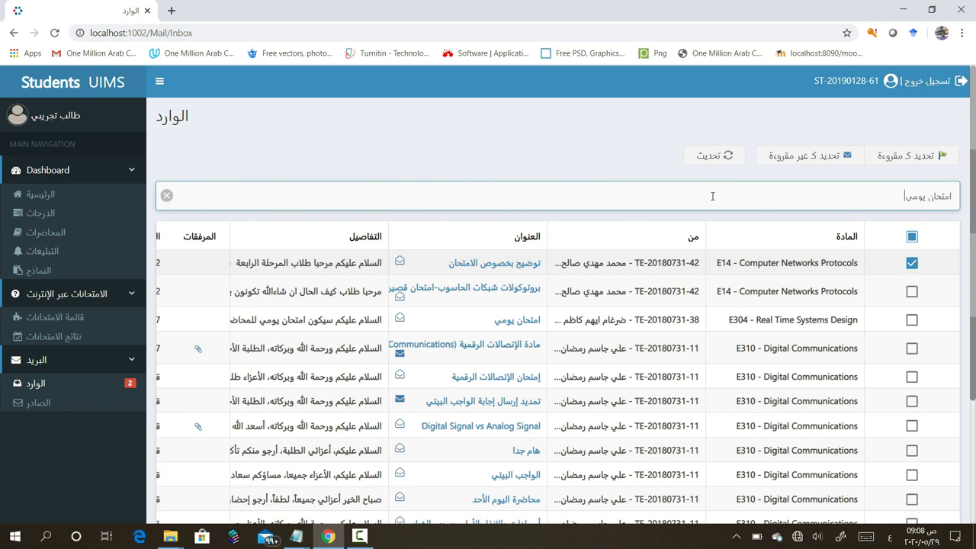
key(ctrl+a)
key(BackSpace)
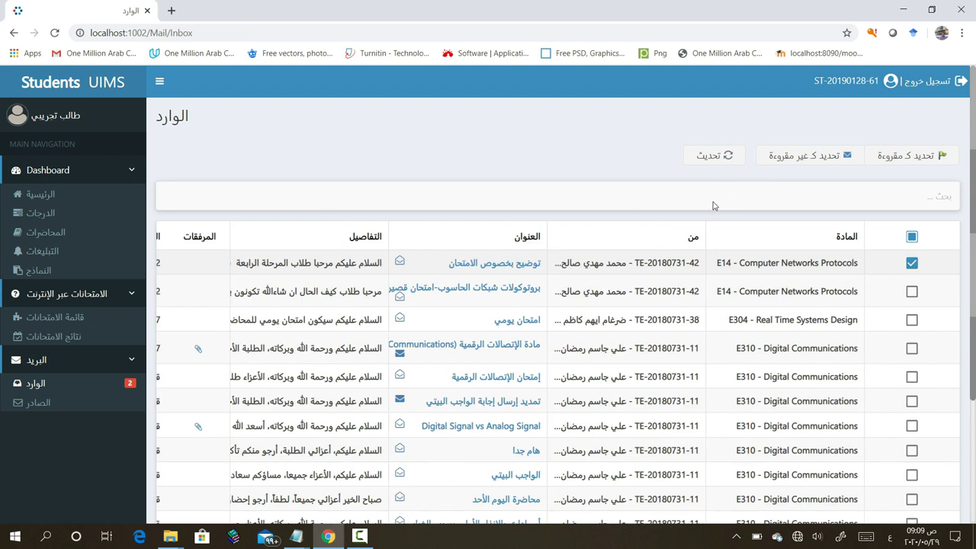
Search the inbox for "امتحان يومي", and clear the search to list all messages again.
click(904, 191)
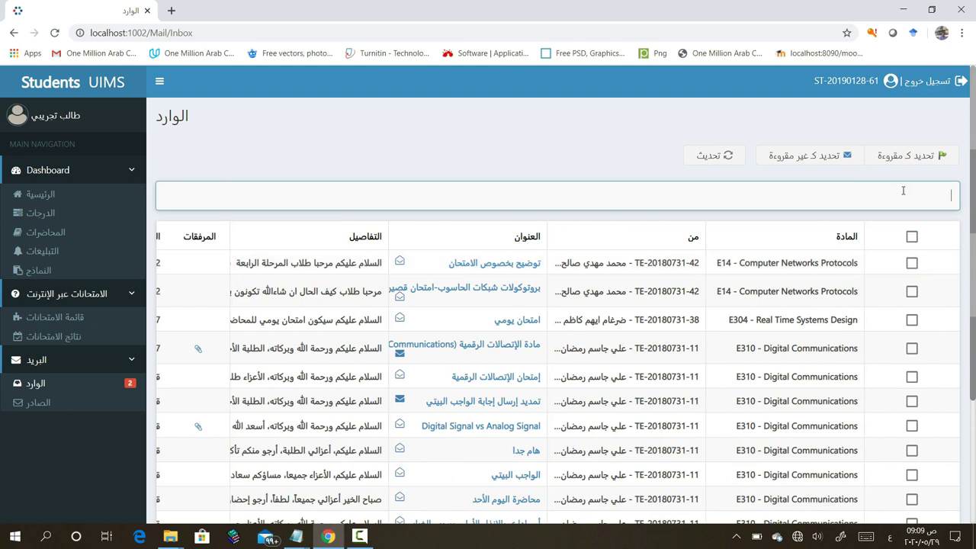
text(امتحان يومي)
key(Return)
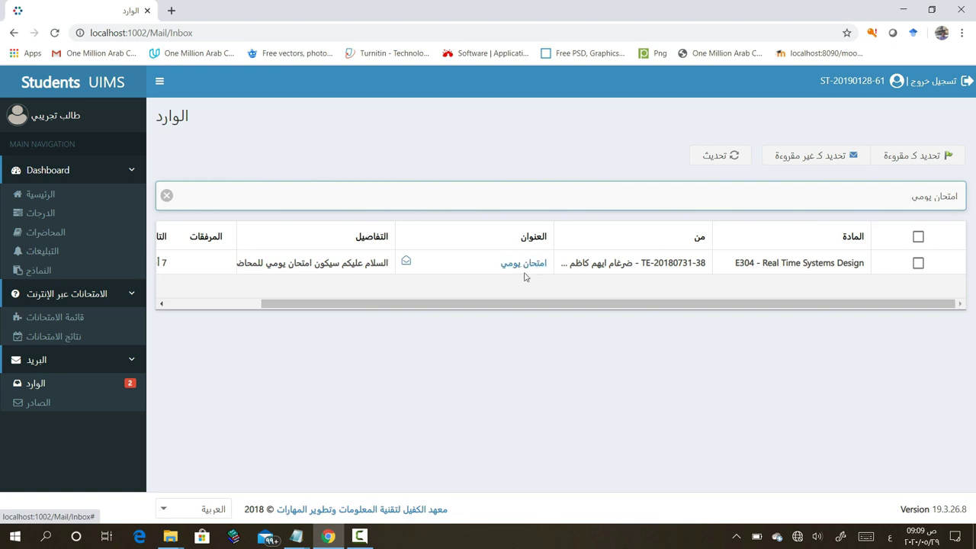
click(165, 197)
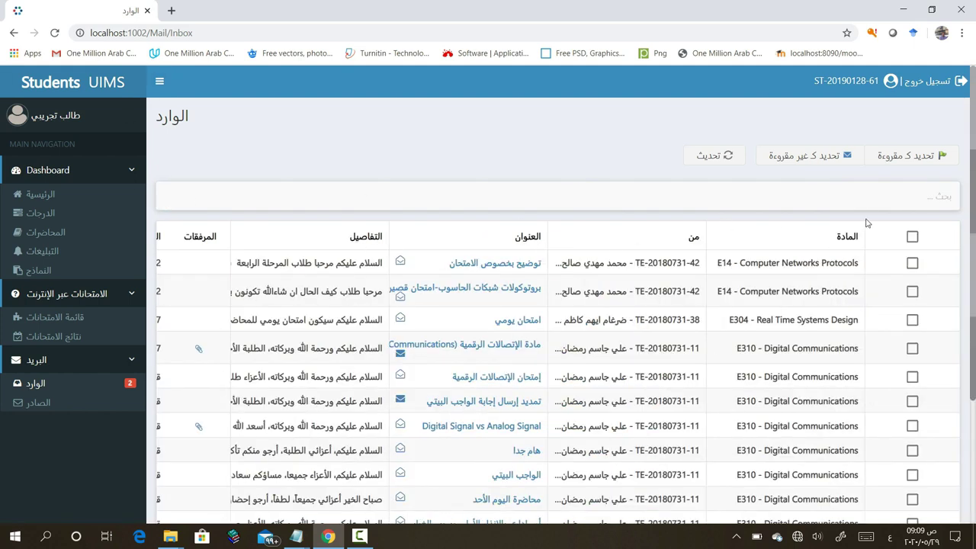
Search the inbox for the single word "امتحان", and clear the search after viewing the matches.
click(888, 191)
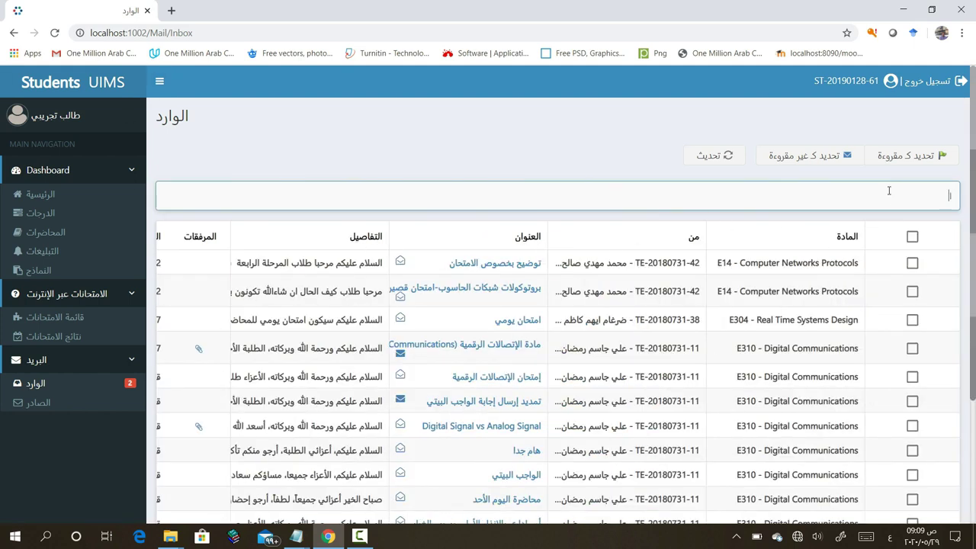
text(امتحان)
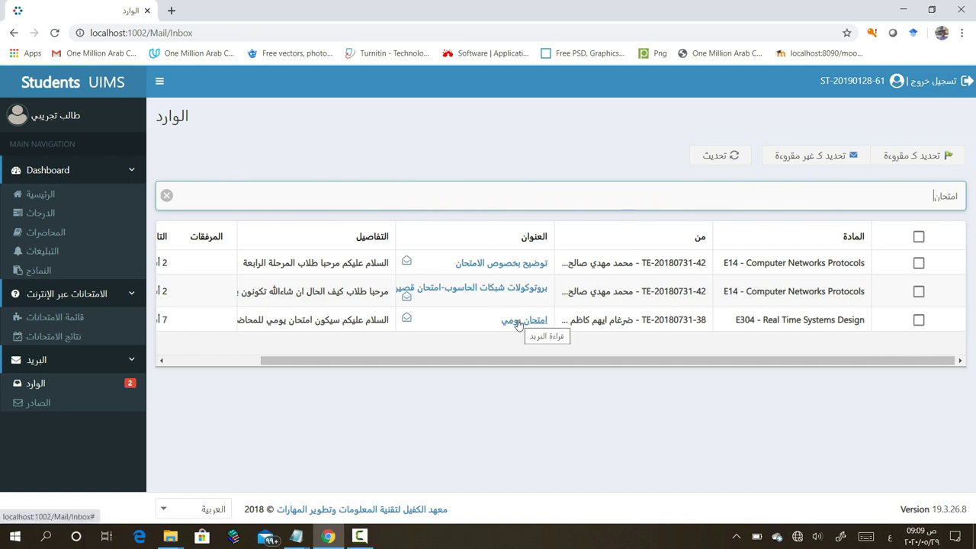
click(166, 196)
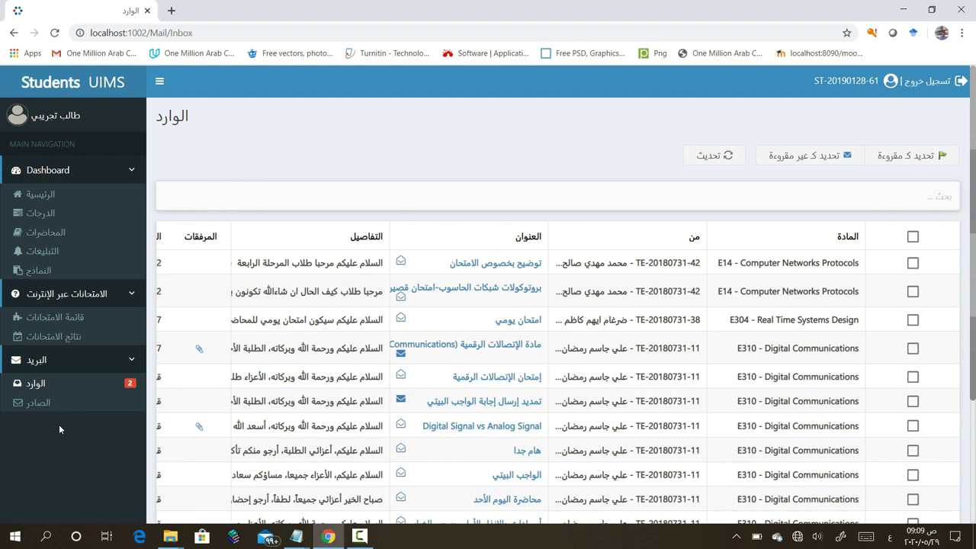
Open the list of sent mail and look over its messages and attachments.
click(40, 408)
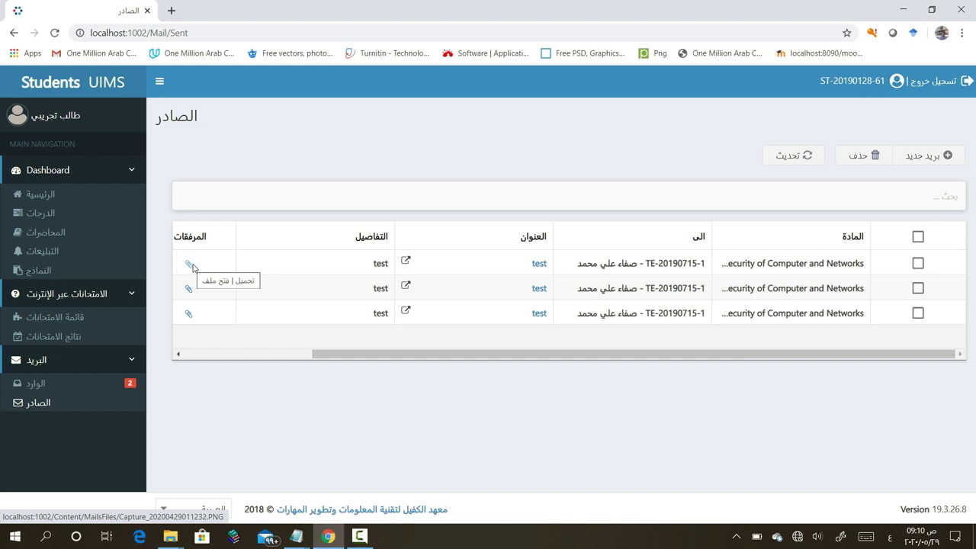
Start deleting the first sent message, decline the confirmation and deselect the message.
click(919, 263)
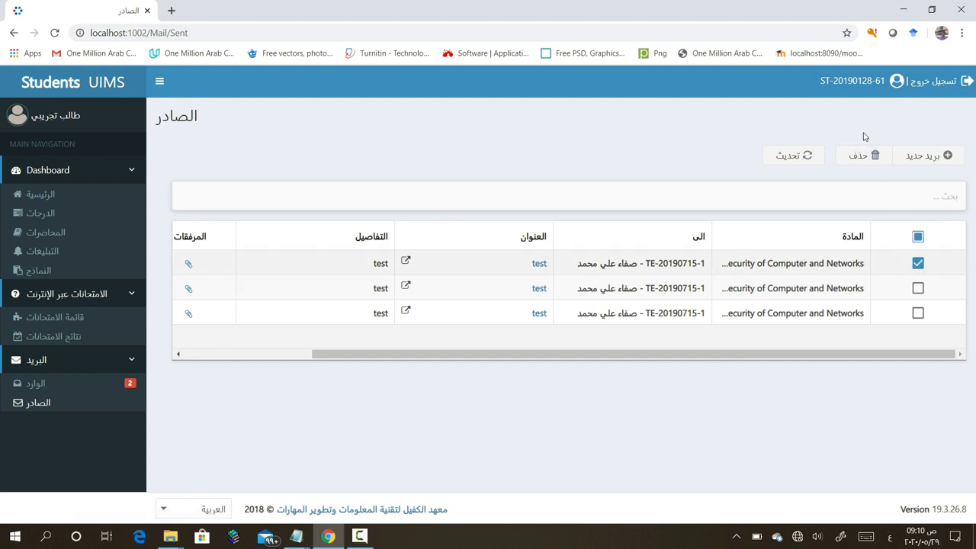
click(858, 161)
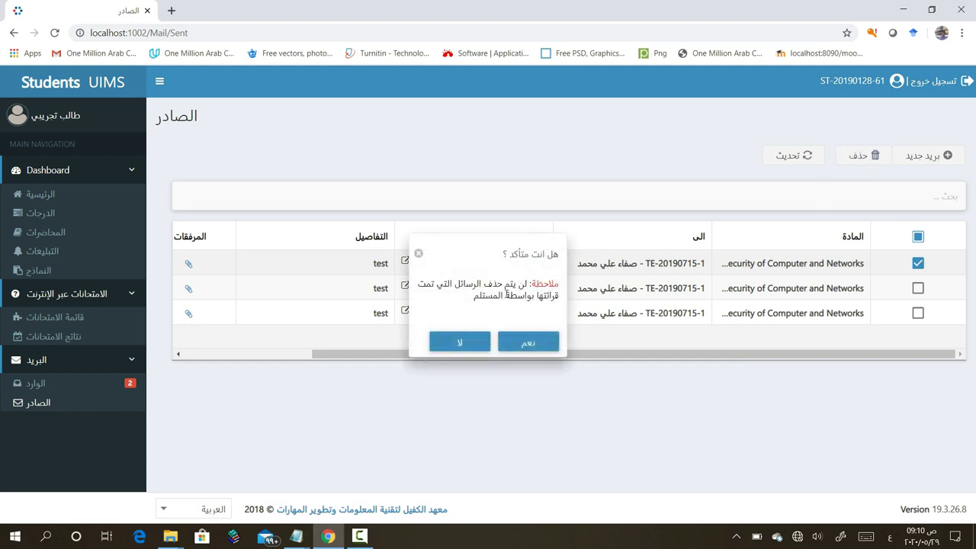
click(476, 347)
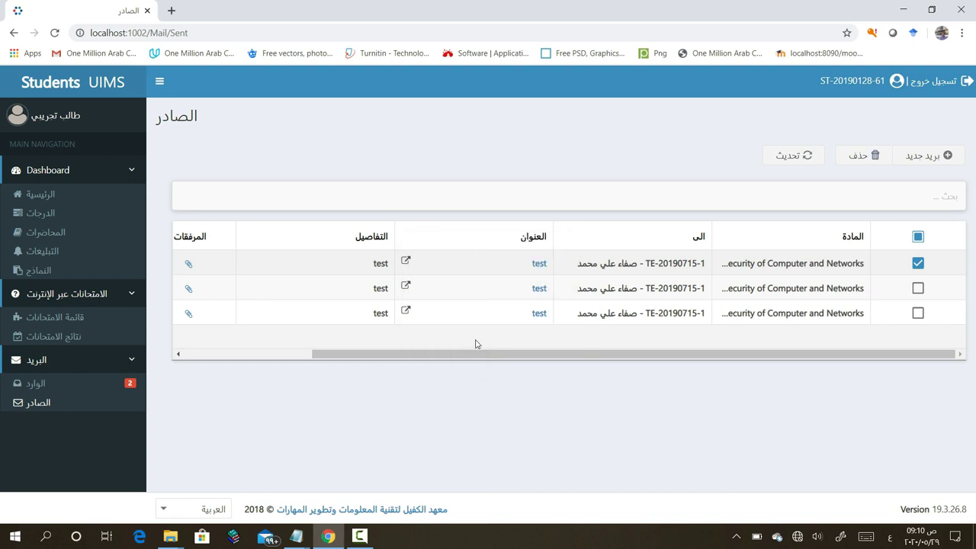
click(918, 263)
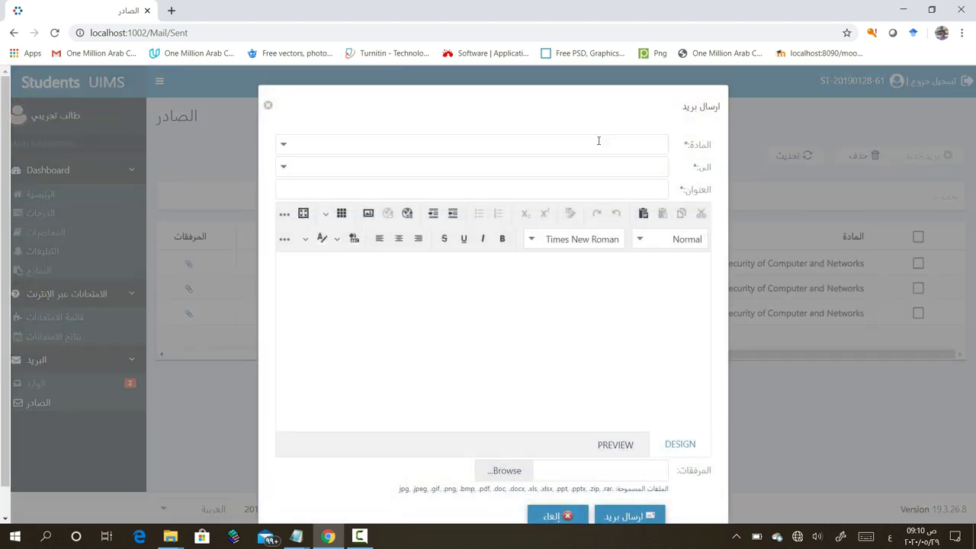
Choose the subject E405 - Project Management for the new mail and select the listed instructor as recipient.
click(599, 141)
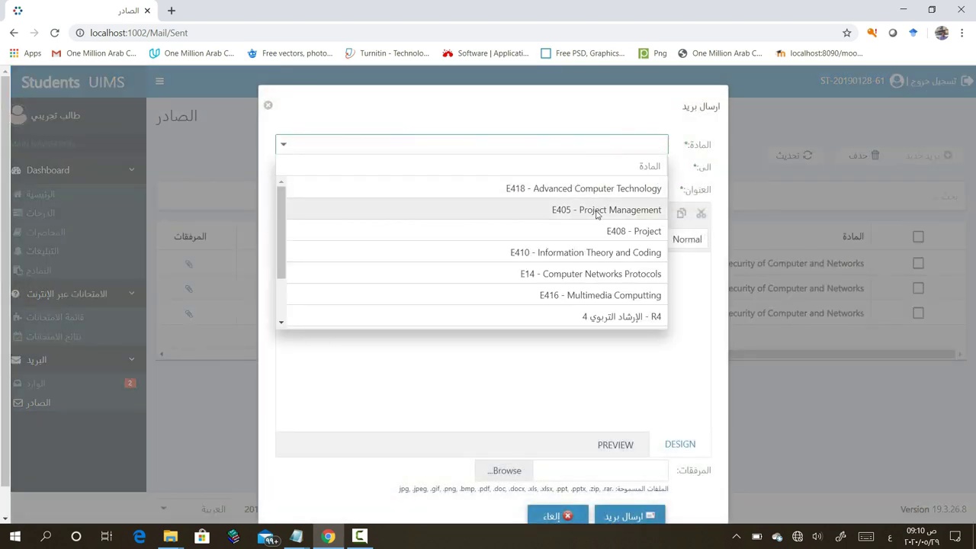
click(597, 213)
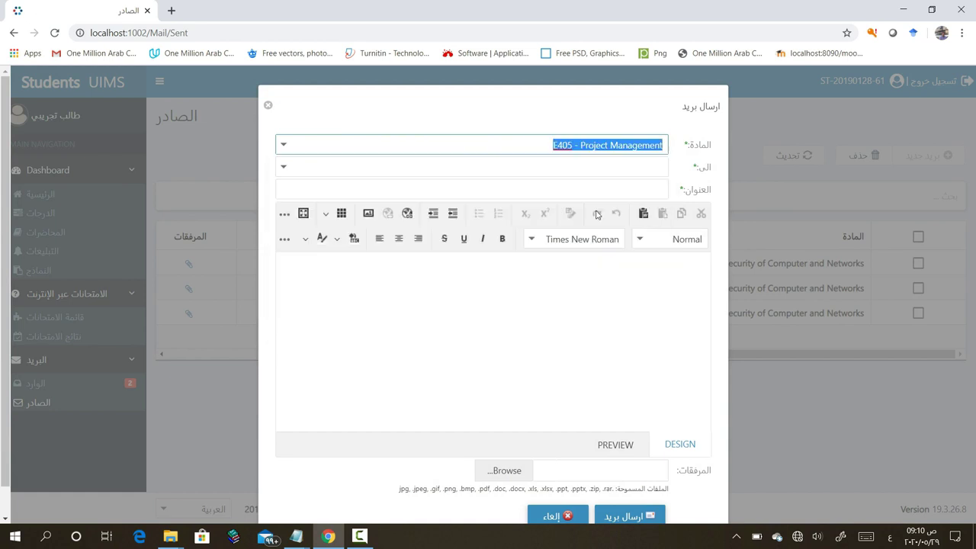
click(586, 163)
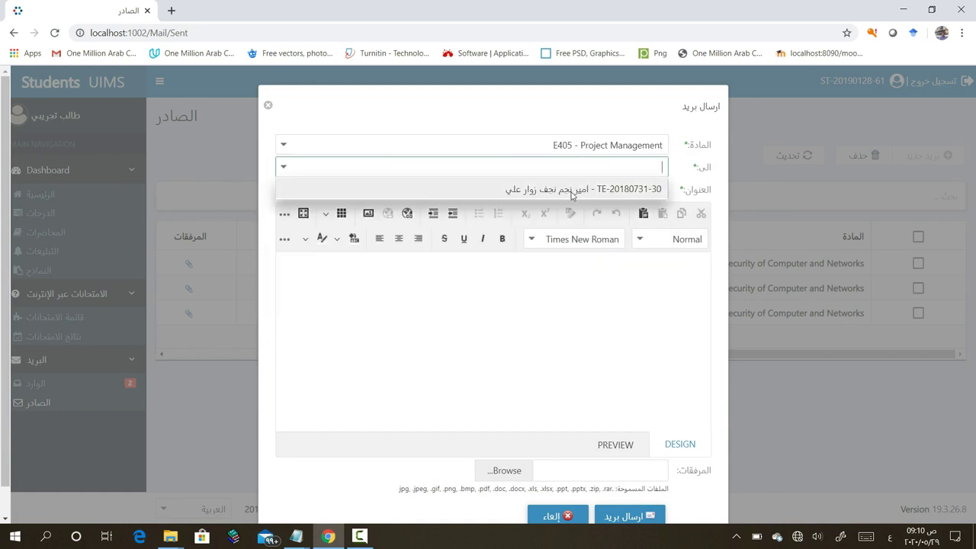
click(556, 192)
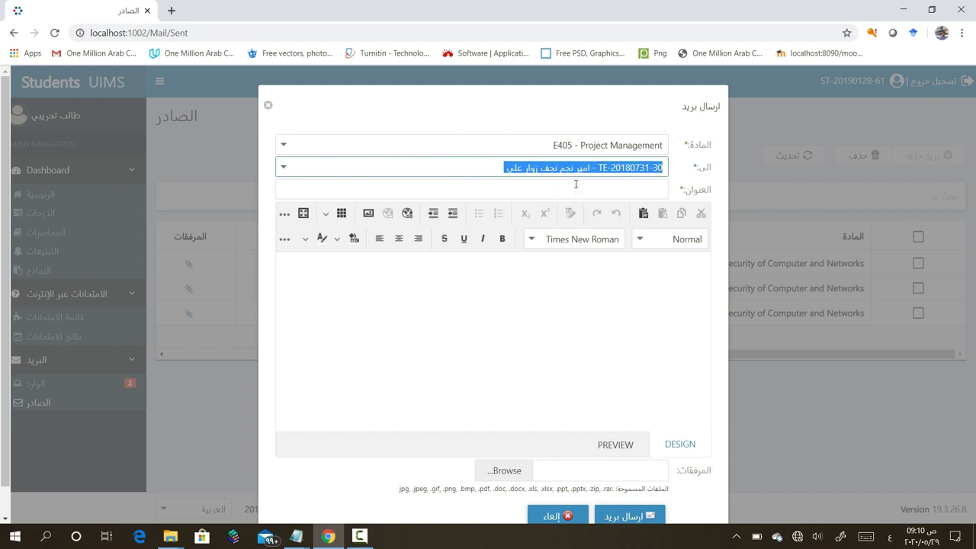
Enter "نتيجة اختبار" as the title of the new mail.
click(576, 184)
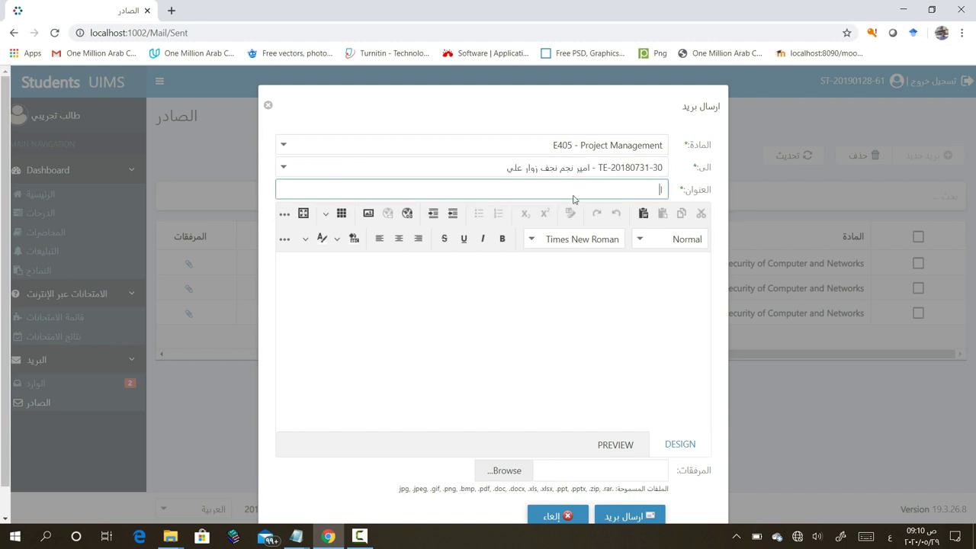
text(اج)
text(تبا)
text(ر نتيجة)
Write the mail body on two lines: "السلام عليكم استاذ" and "ما هي نتيجة اختباري".
click(611, 280)
text(السلام)
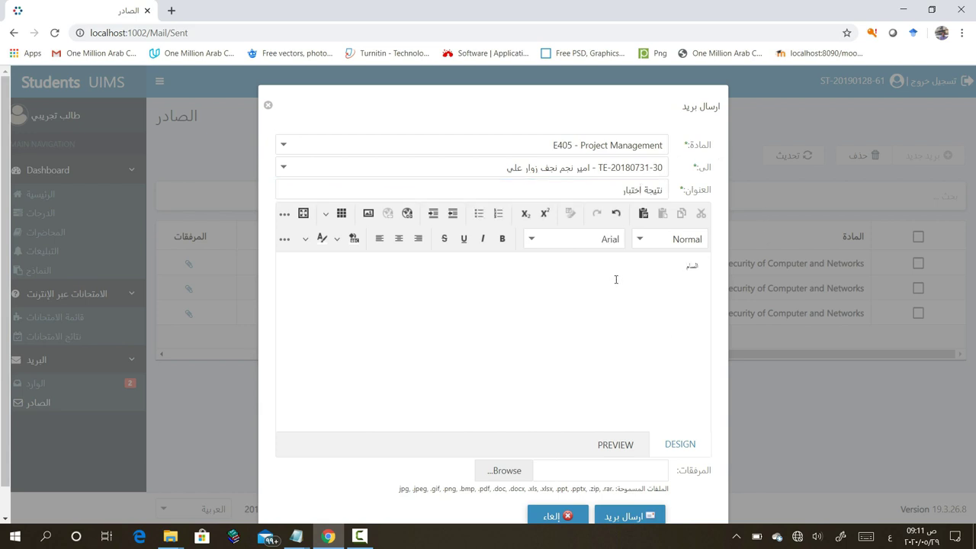
key(BackSpace)
key(BackSpace)
text(لام عليكم )
text(جمي)
key(BackSpace)
key(BackSpace)
key(BackSpace)
key(BackSpace)
text(جة اختبار)
Send the mail without an attachment and check its details and date in the sent list.
scroll(592, 343, down, 1)
scroll(594, 345, down, 1)
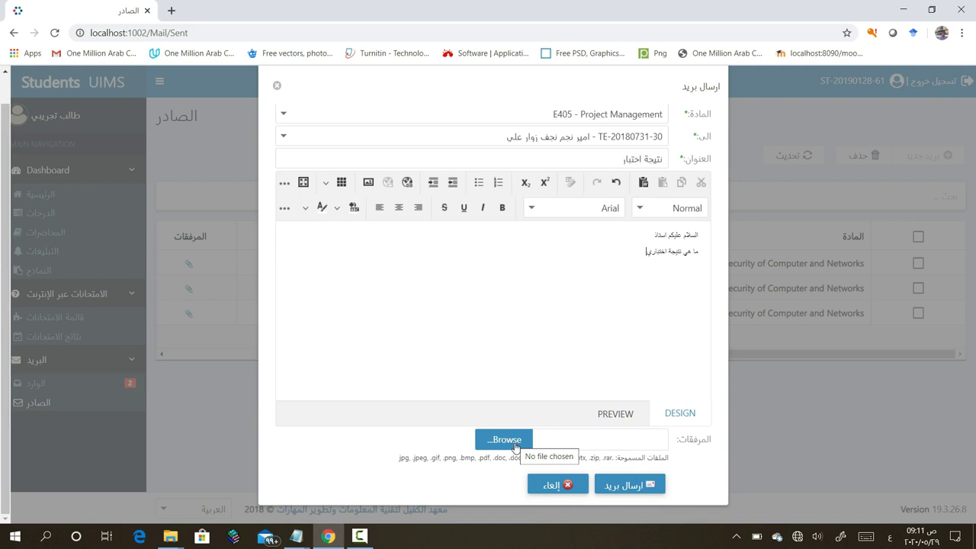
click(631, 485)
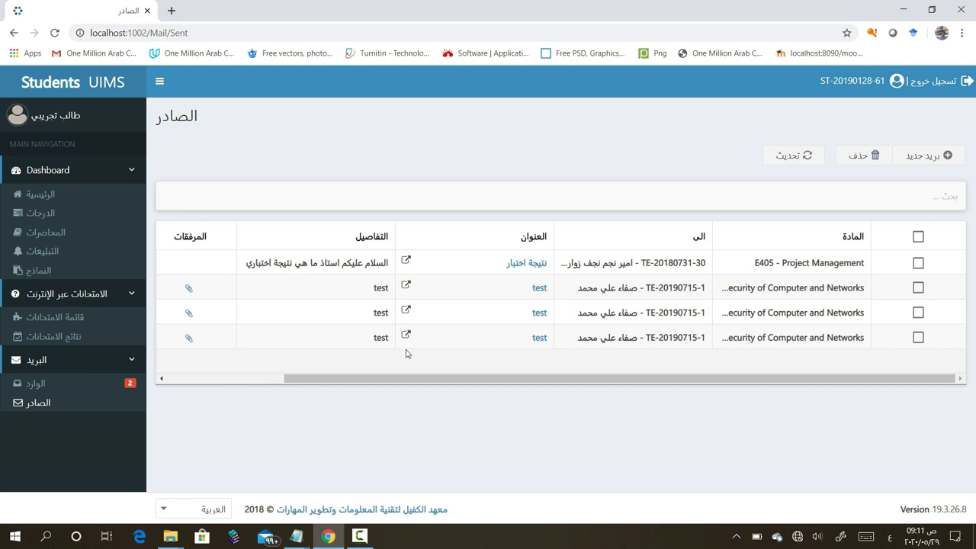
drag(360, 385, 243, 385)
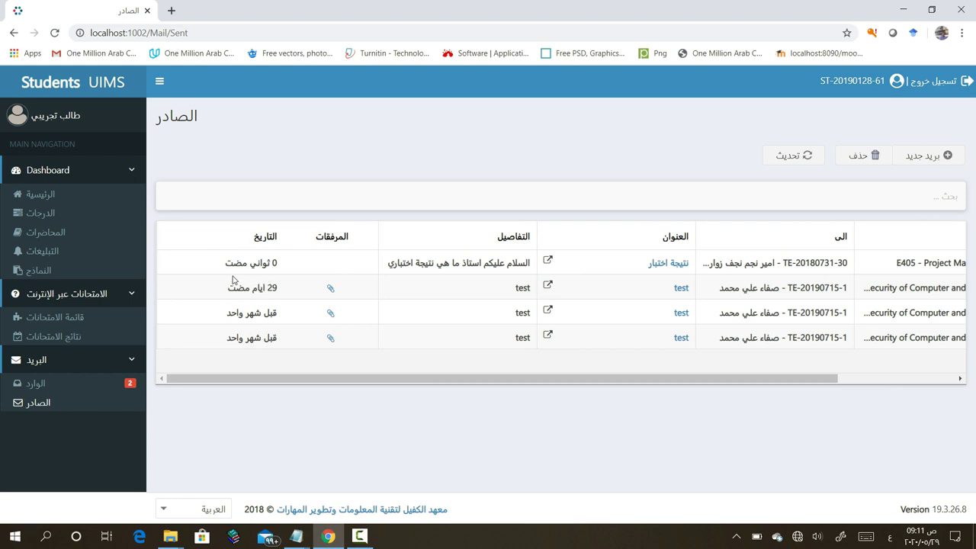
drag(313, 382, 557, 383)
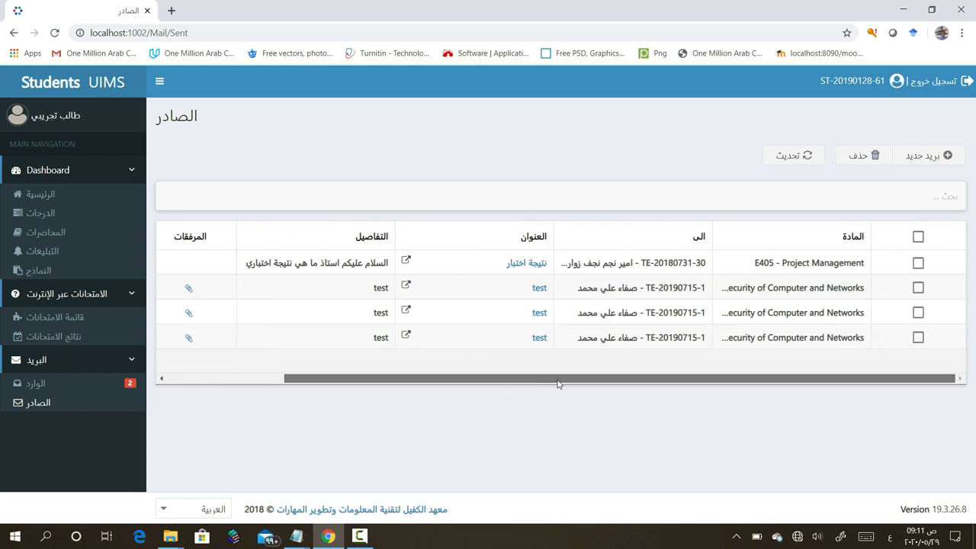
Delete the sent message "نتيجة اختبار" for E405 - Project Management and confirm the deletion.
click(919, 265)
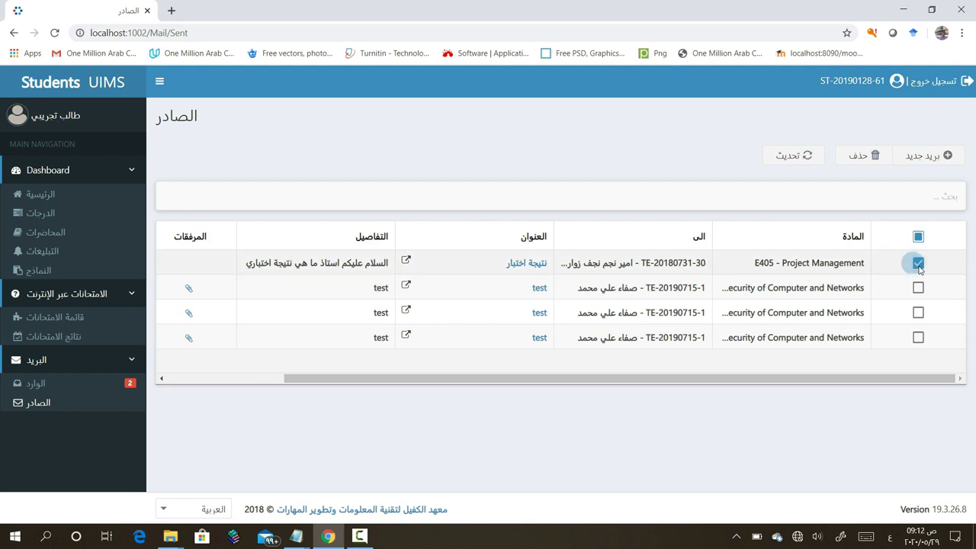
click(877, 155)
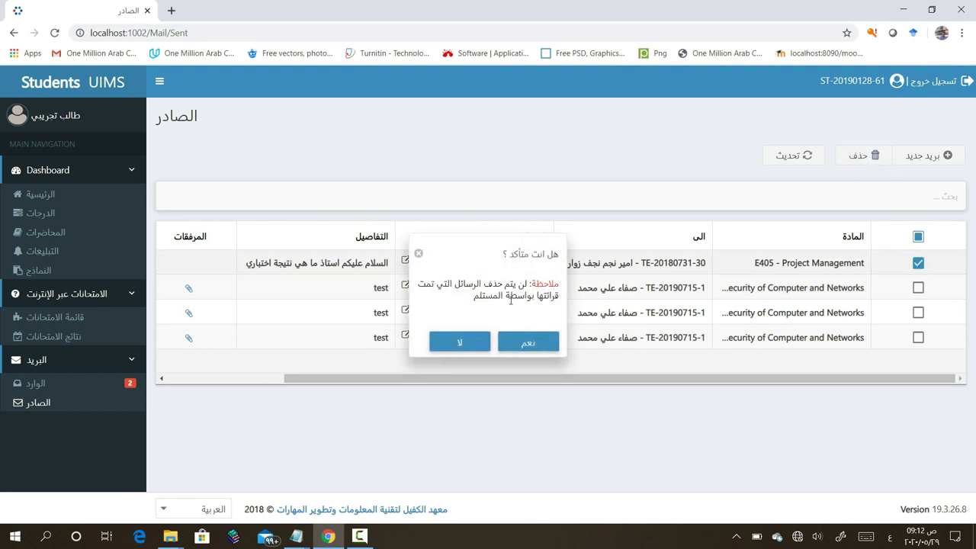
click(521, 345)
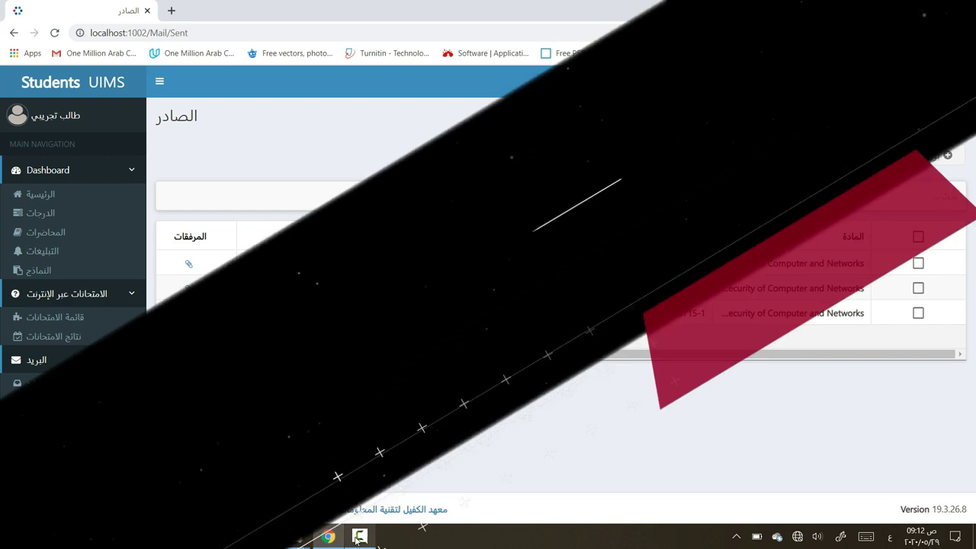
click(358, 537)
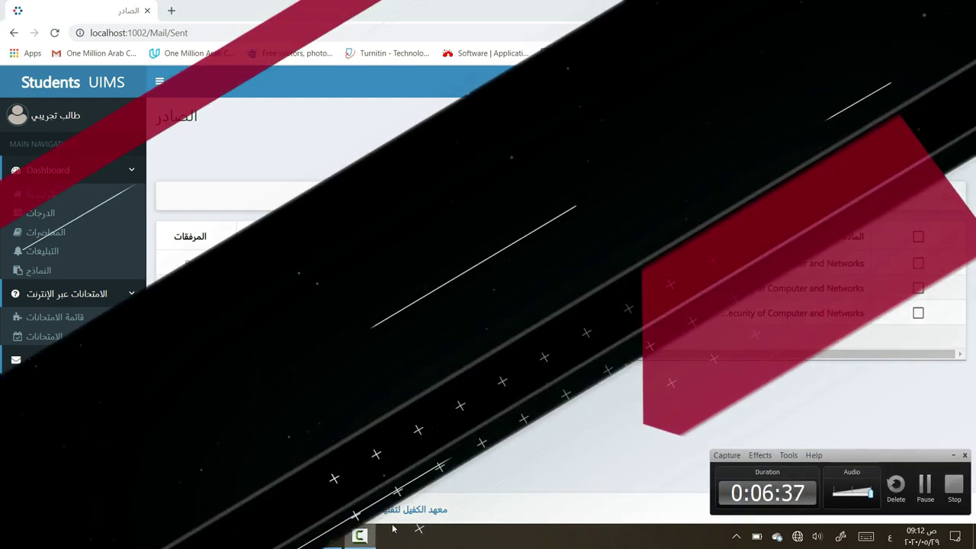